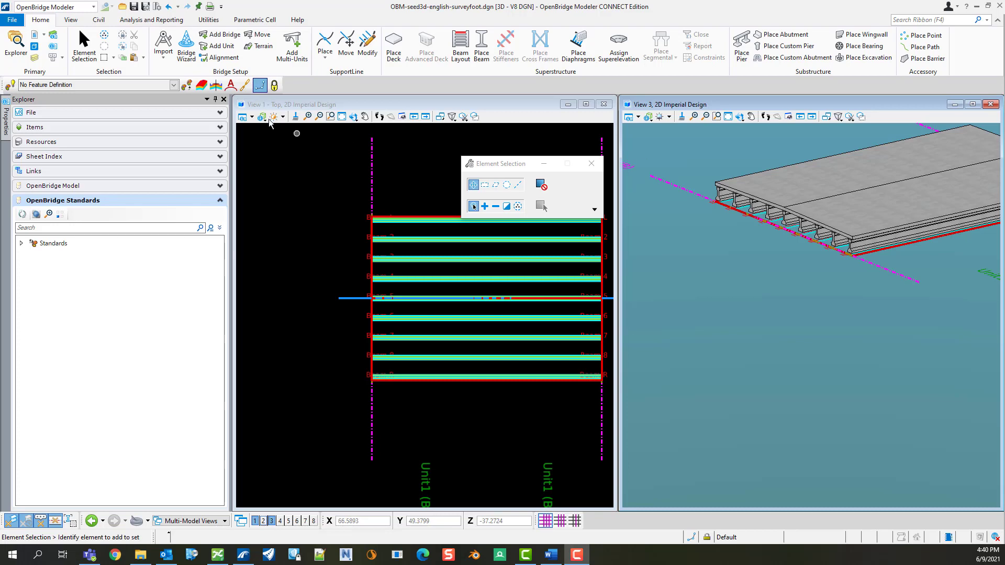
# Review the concrete materials and their unit prices in the material library, and close it without changes
pyautogui.click(210, 21)
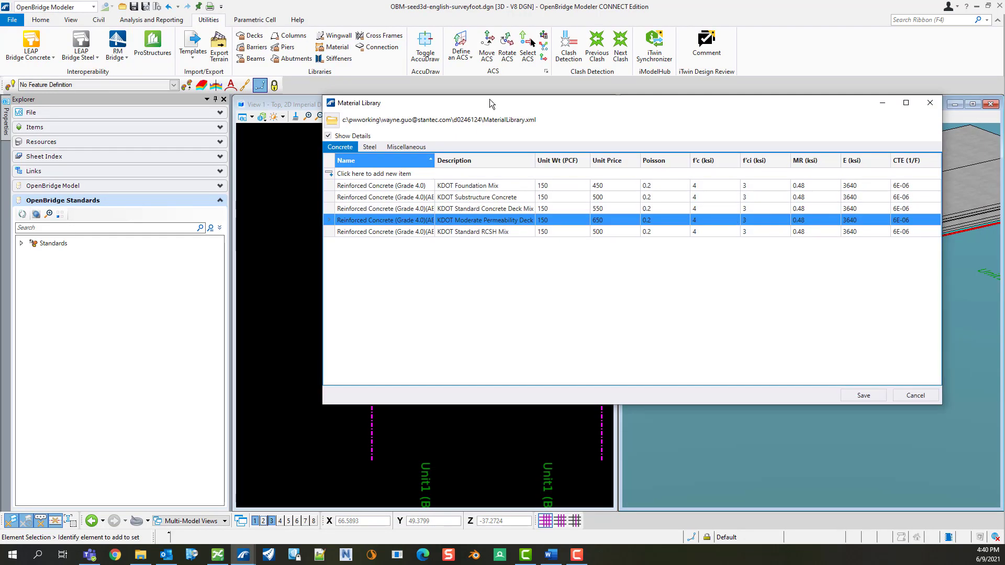
pyautogui.moveTo(489, 99); pyautogui.dragTo(403, 84)
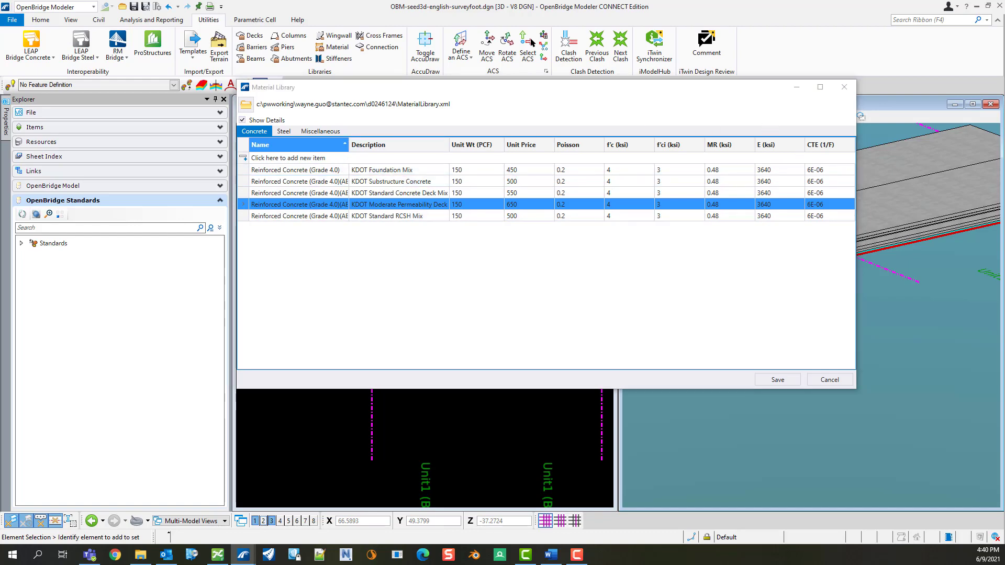
pyautogui.click(844, 87)
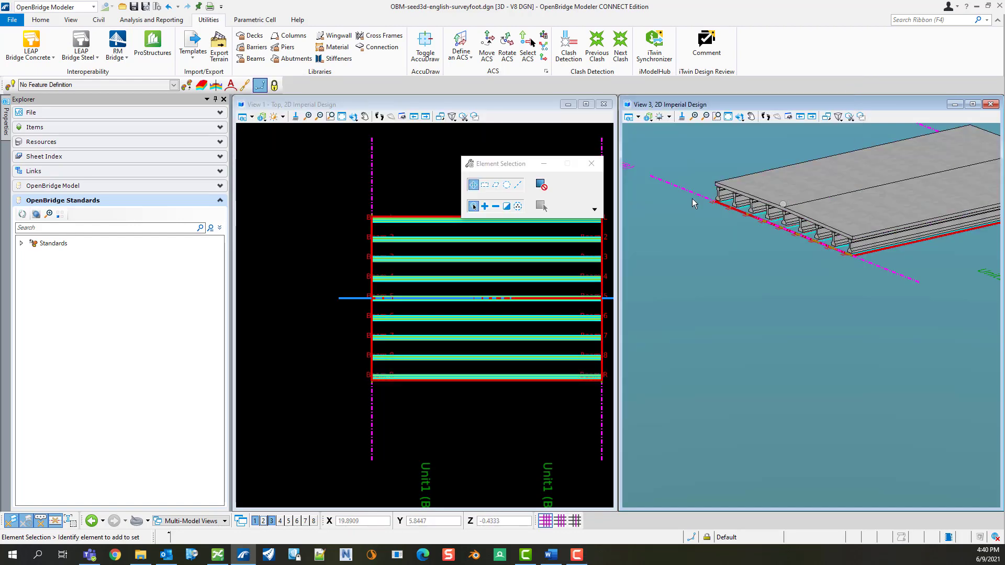
# Place a multi-column MAI 14x73 pier on the support line at the near end of the deck, without editing elevation constraints
pyautogui.click(41, 19)
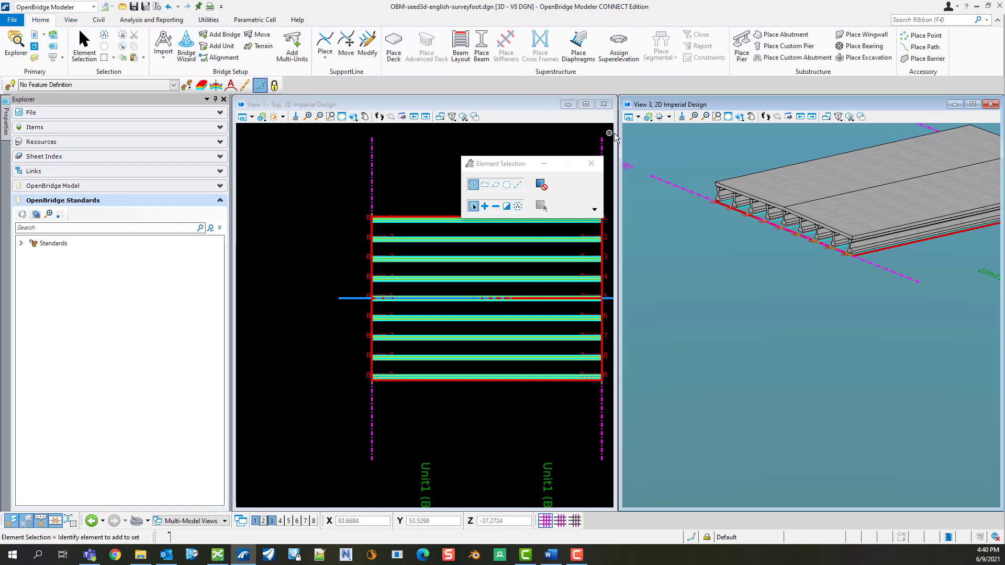
pyautogui.click(742, 47)
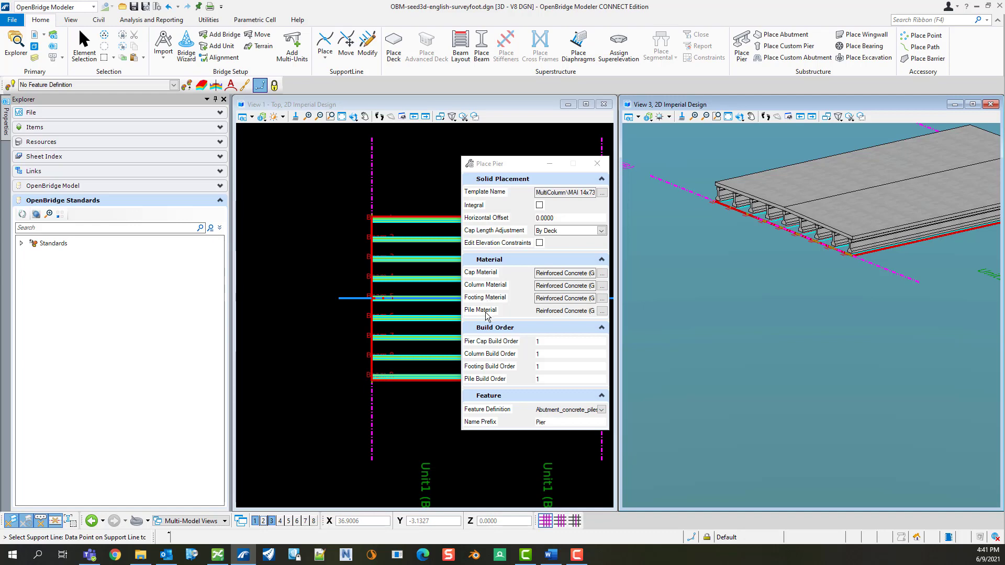
pyautogui.click(665, 182)
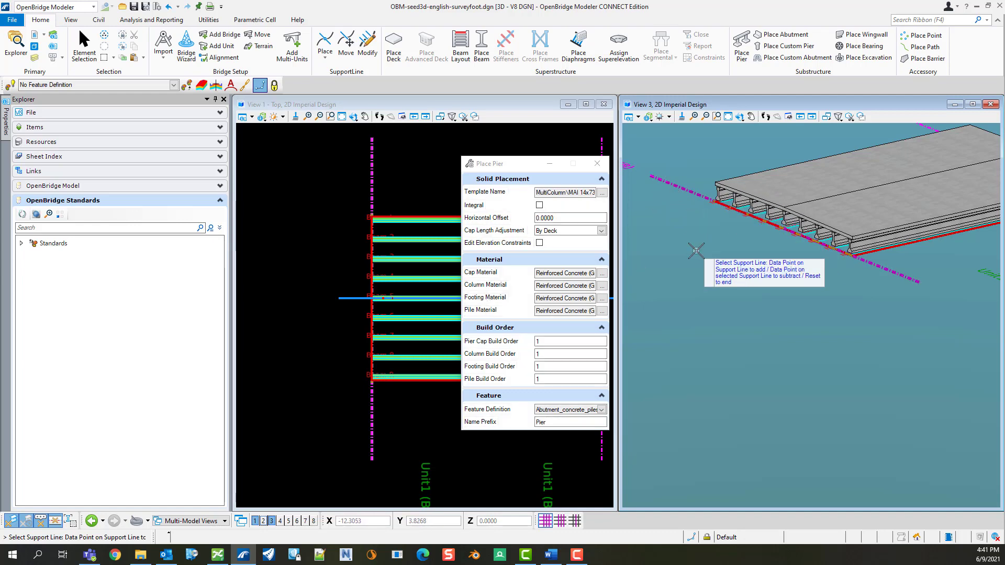
pyautogui.rightClick(696, 251)
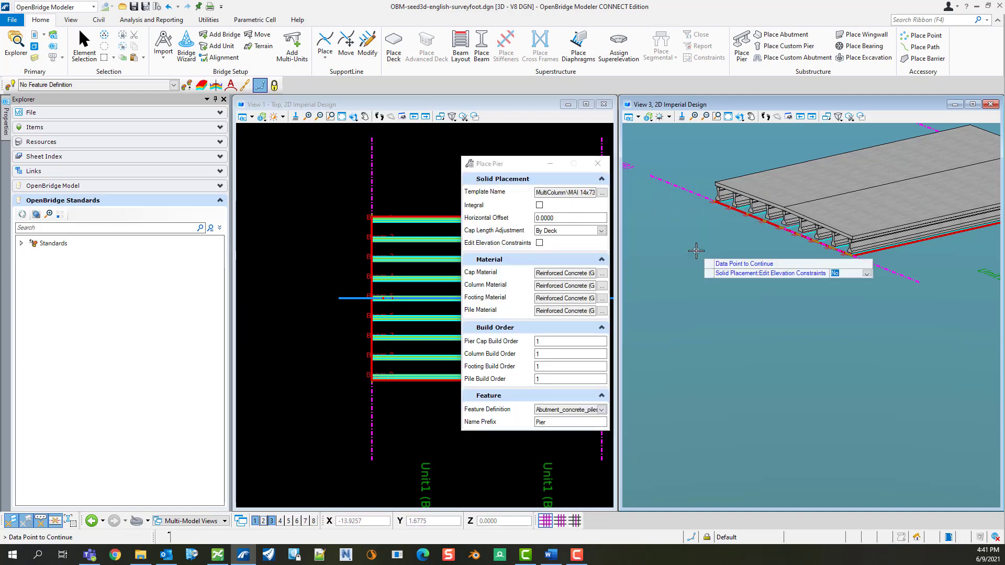
pyautogui.click(696, 251)
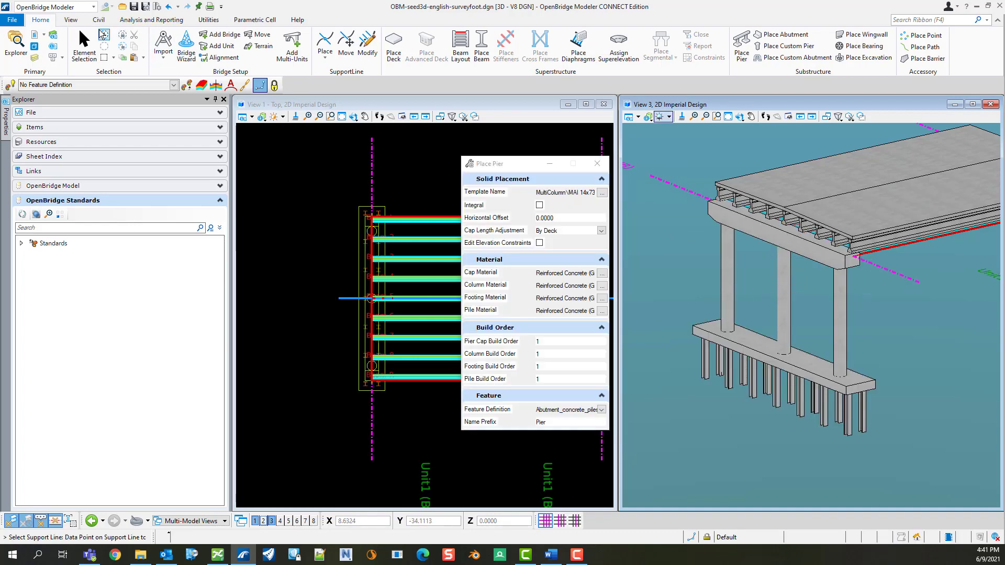
# Generate the materials quantity report for the active bridge and unit, and review the quantities and costs
pyautogui.click(152, 20)
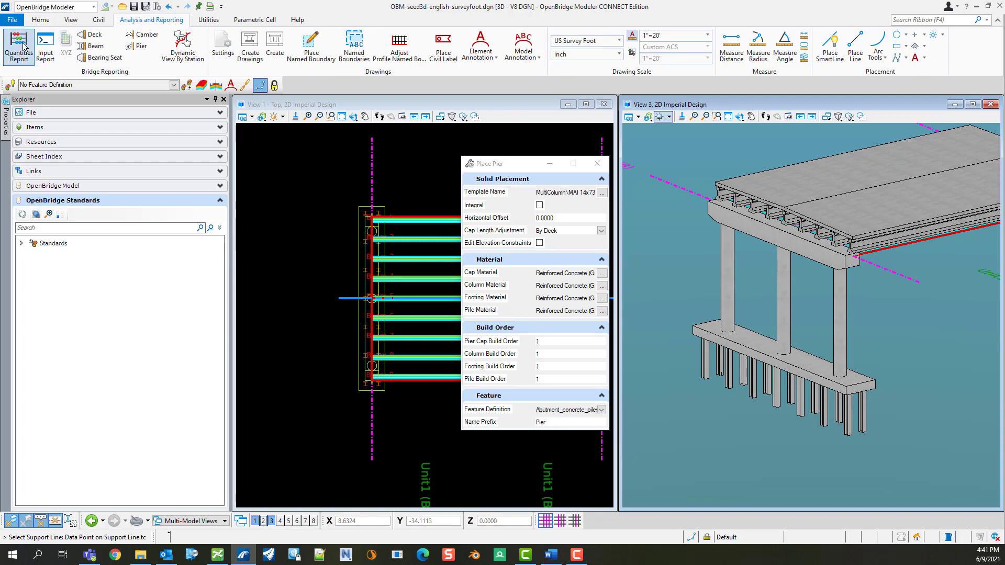
pyautogui.click(23, 46)
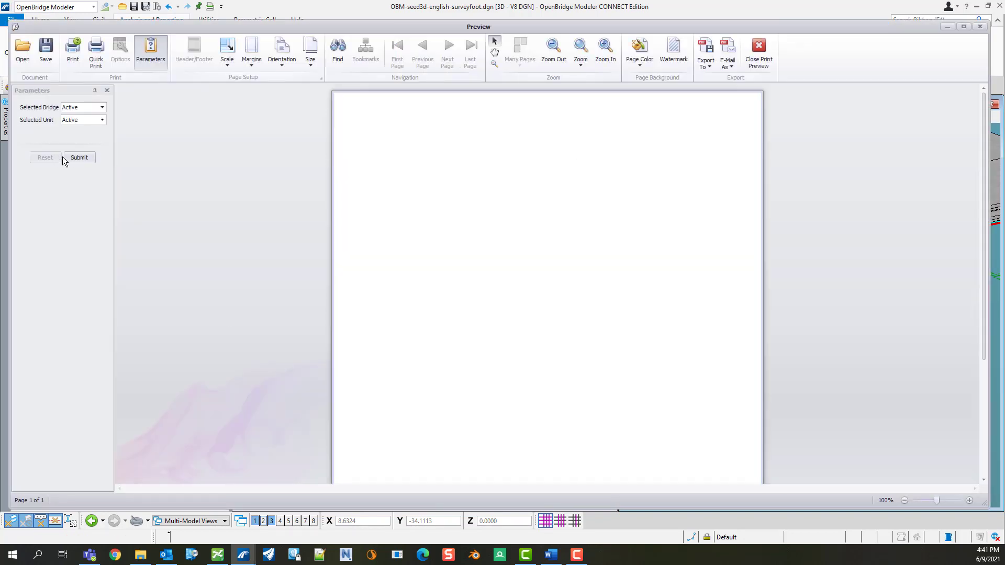
pyautogui.click(77, 158)
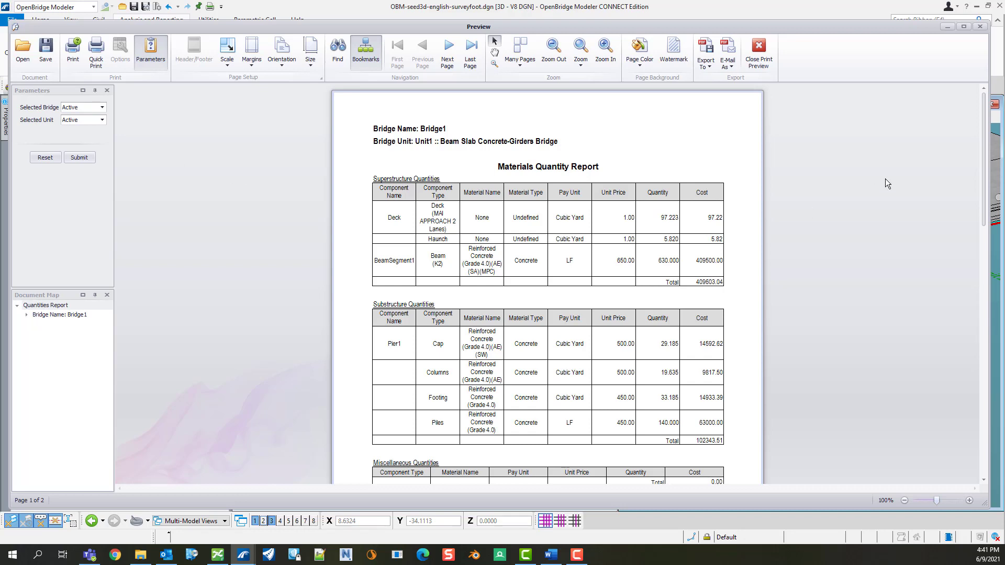
pyautogui.scroll(-3, 886, 183)
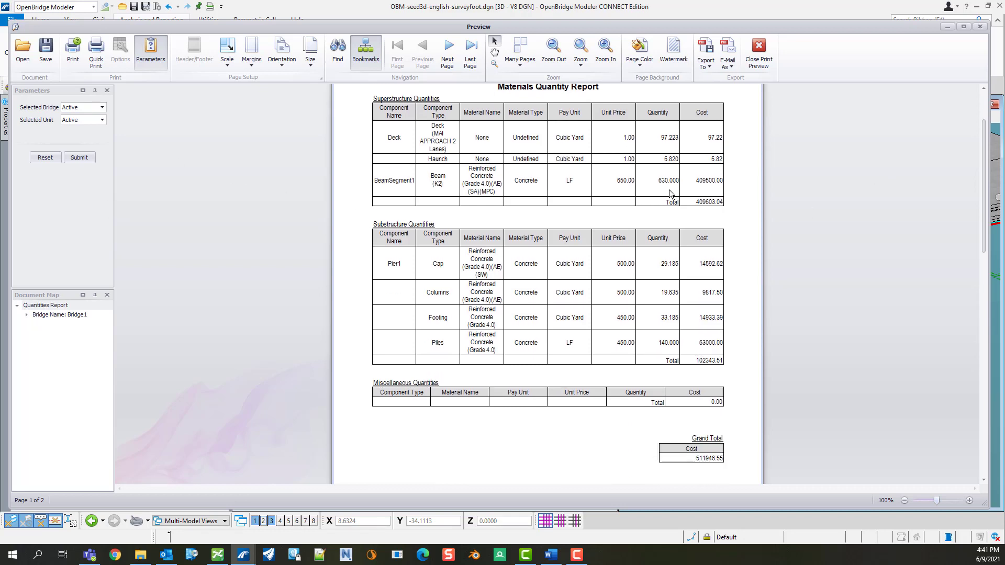
pyautogui.scroll(-3, 671, 194)
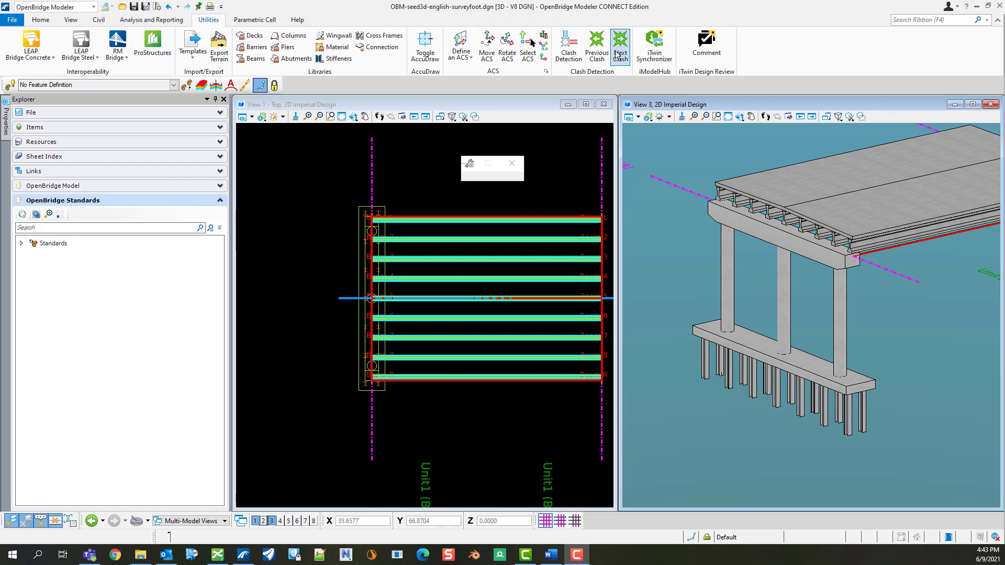
# Turn on the cm_Util_Misc_p_n level in View 3 to display the utility pipe among the pier piles
pyautogui.click(574, 56)
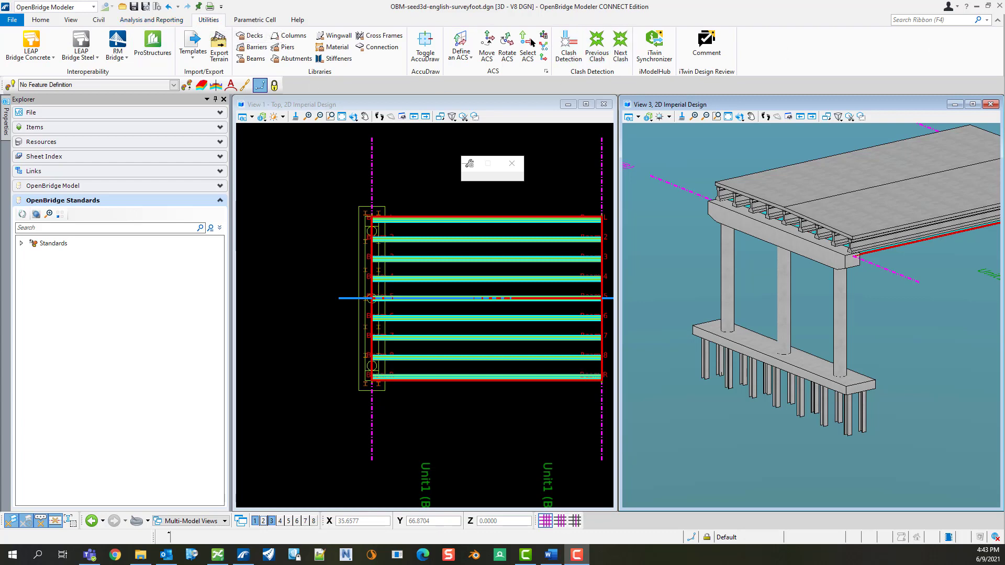
pyautogui.click(41, 20)
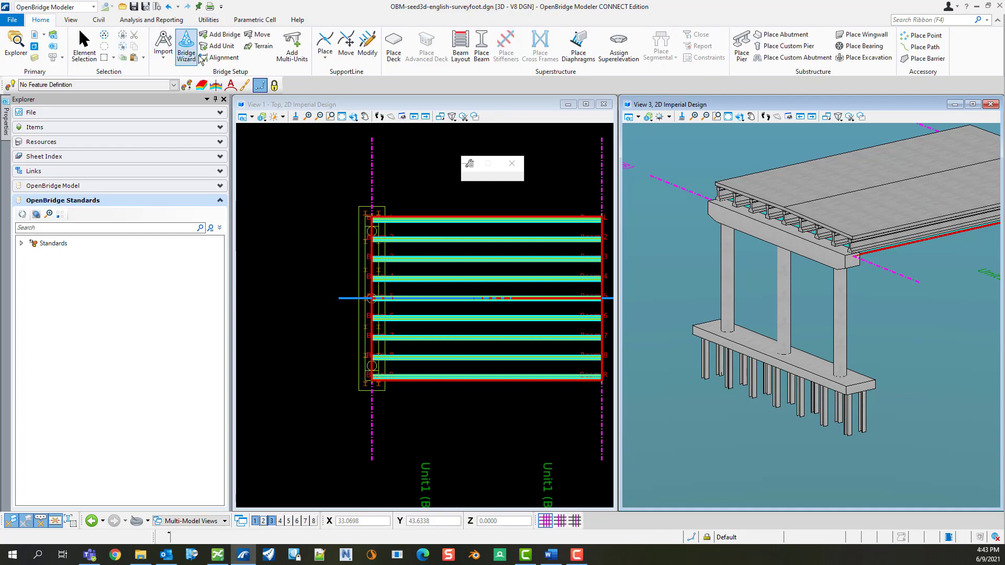
pyautogui.click(35, 58)
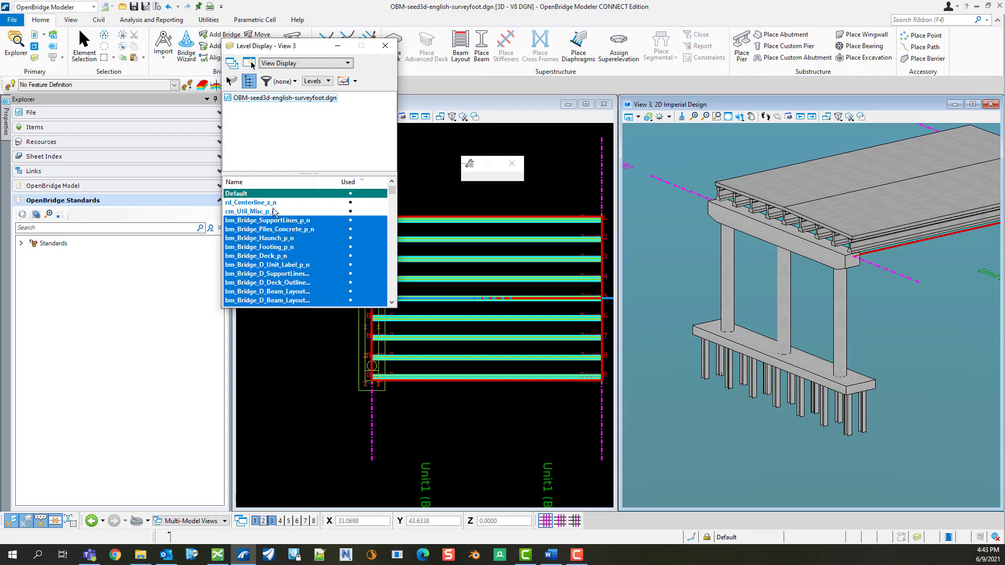
pyautogui.keyDown('ctrl'); pyautogui.click(277, 214); pyautogui.keyUp('ctrl')
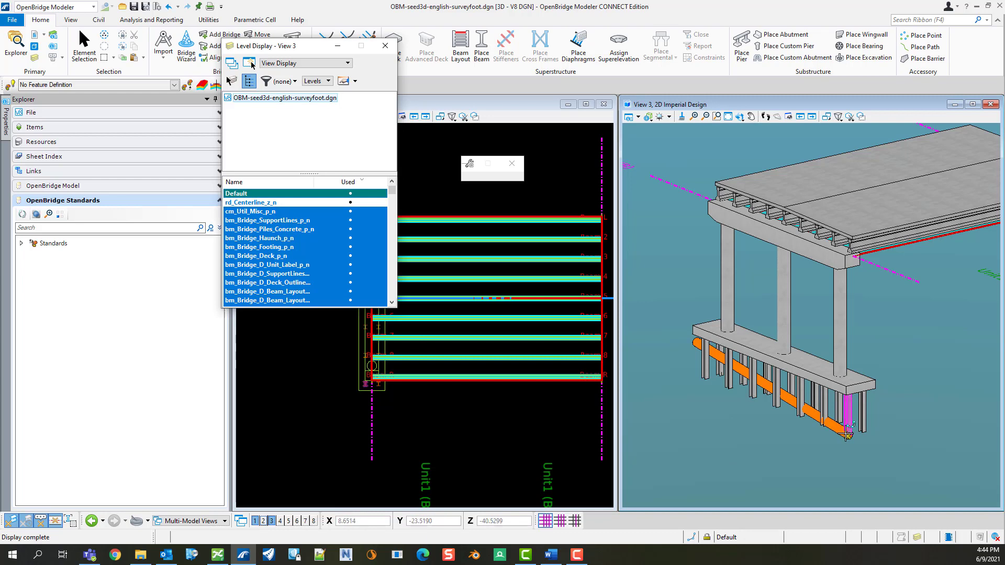
pyautogui.click(386, 47)
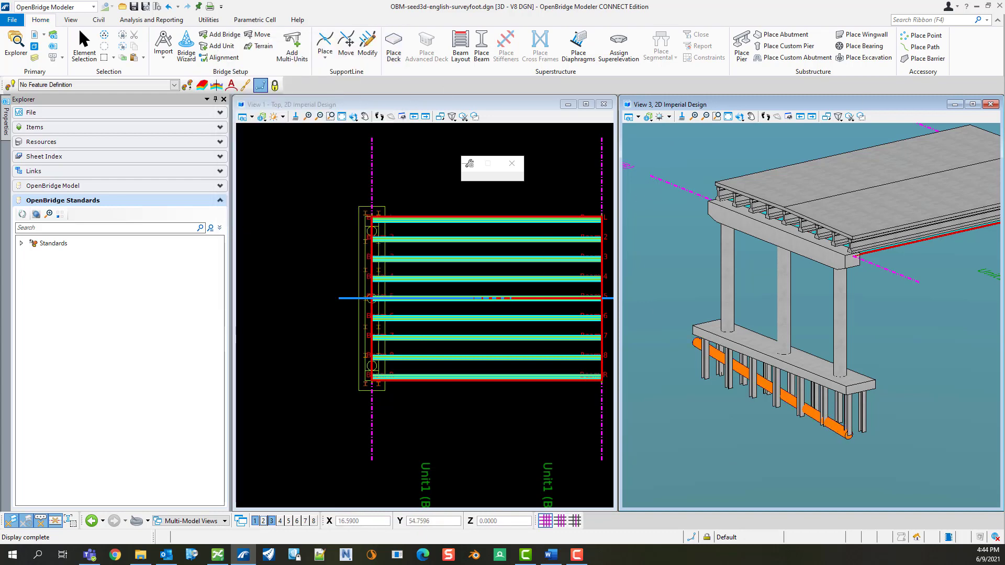
# Open Clash Detection and delete the existing KDOT_Test job
pyautogui.click(209, 20)
pyautogui.click(569, 47)
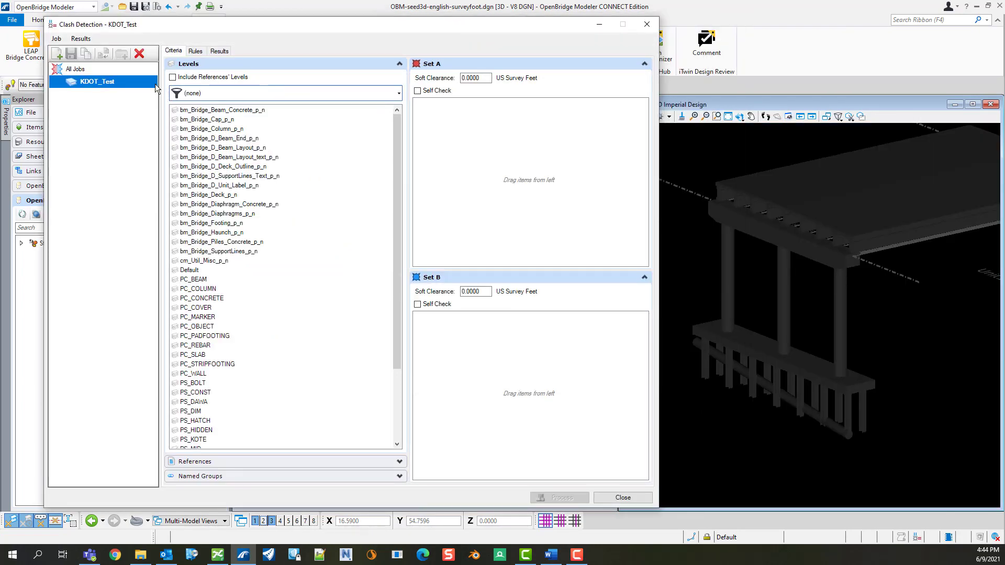
pyautogui.click(140, 55)
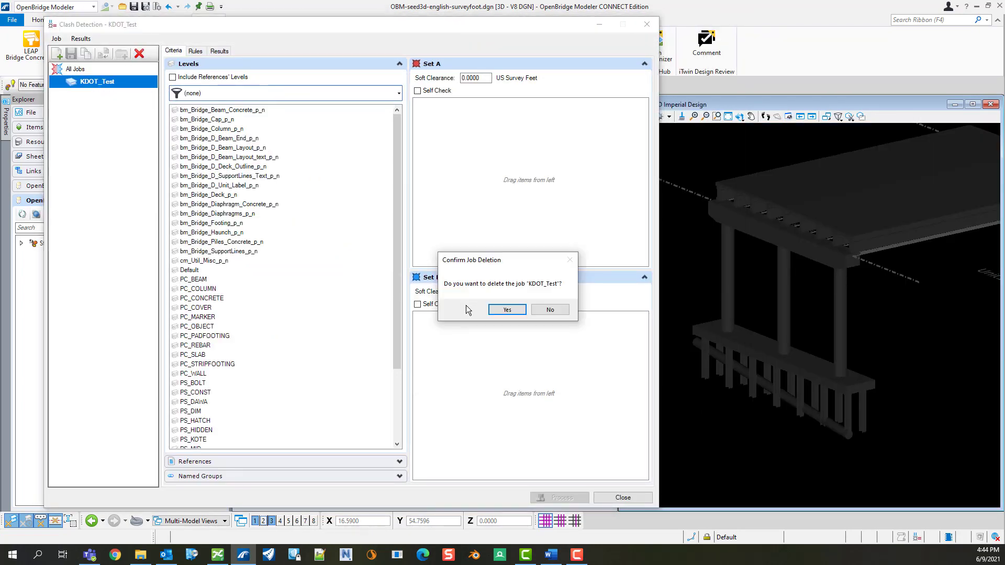
pyautogui.click(504, 310)
# Create a new clash detection job named KDOT_test and make it the selected job
pyautogui.click(58, 54)
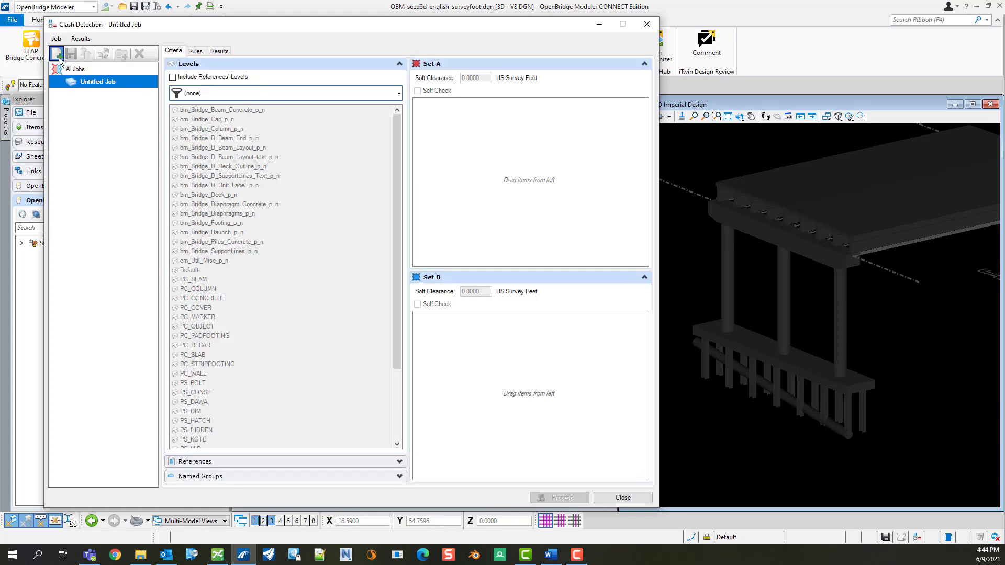
pyautogui.write('KDOT_test')
pyautogui.click(103, 96)
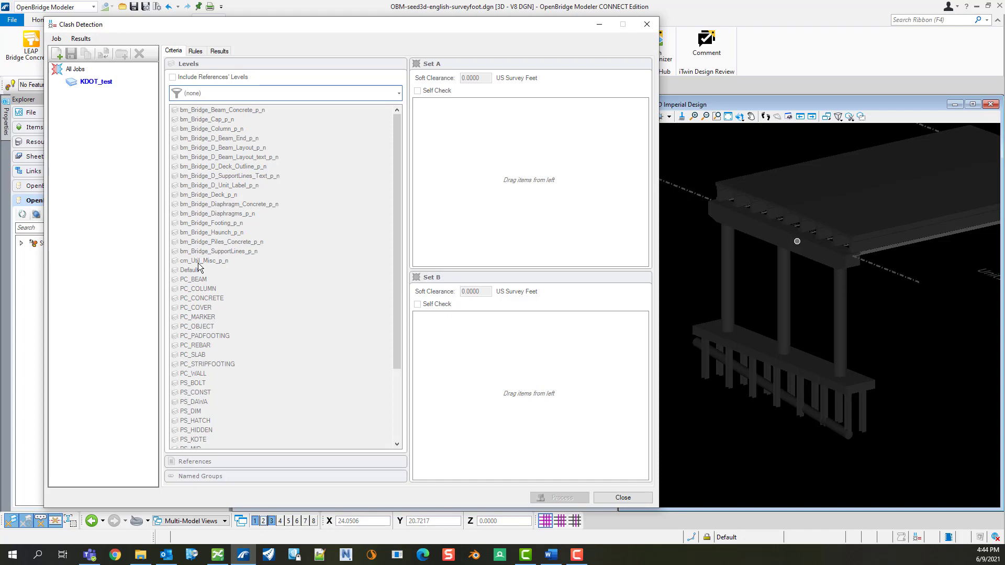
pyautogui.click(96, 82)
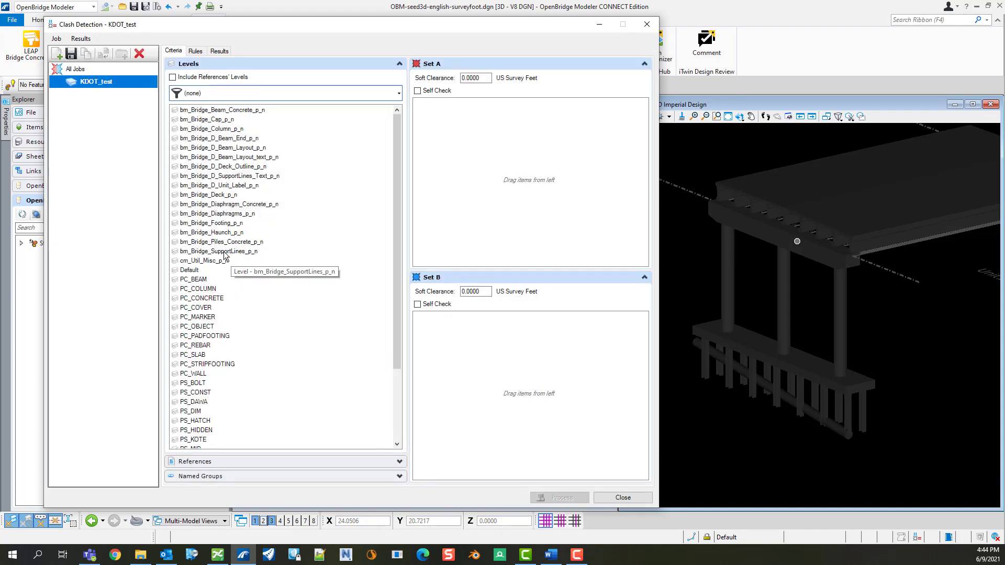
# Add the cm_Util_Misc_p_n level to Set A and the bridge column, footing and concrete piles levels to Set B
pyautogui.moveTo(223, 255); pyautogui.dragTo(496, 195)
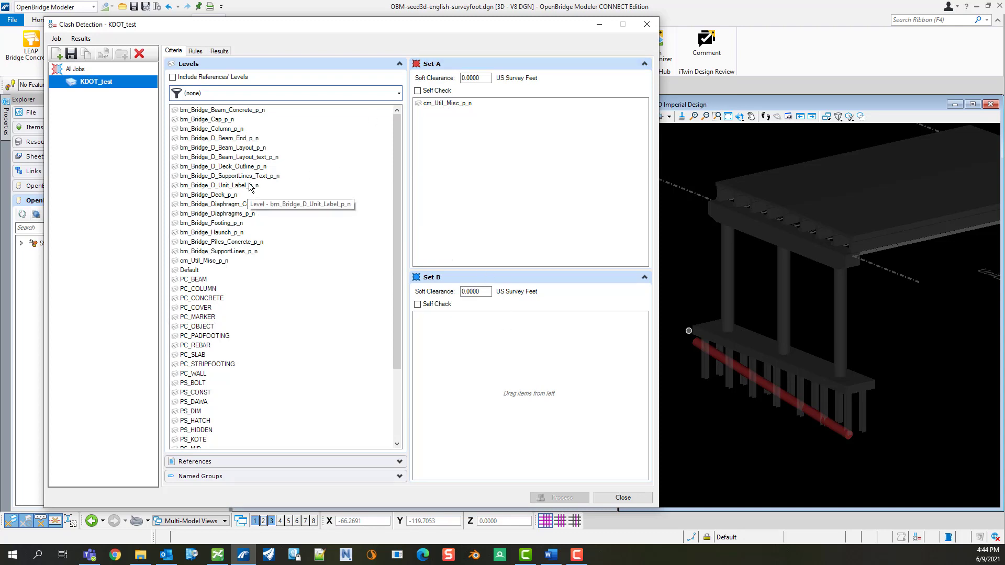
pyautogui.click(236, 129)
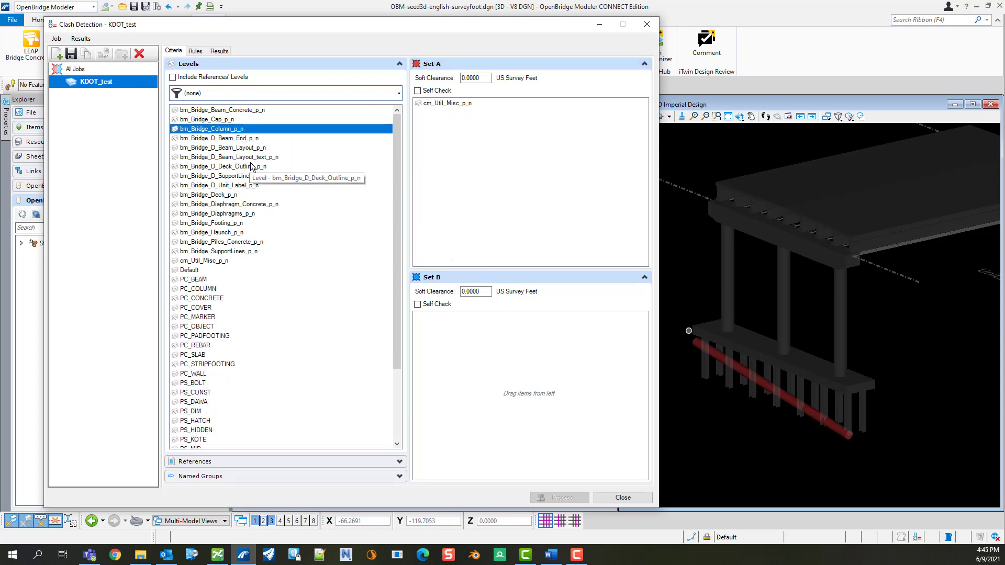
pyautogui.keyDown('ctrl'); pyautogui.click(239, 224); pyautogui.keyUp('ctrl')
pyautogui.keyDown('ctrl'); pyautogui.click(258, 242); pyautogui.keyUp('ctrl')
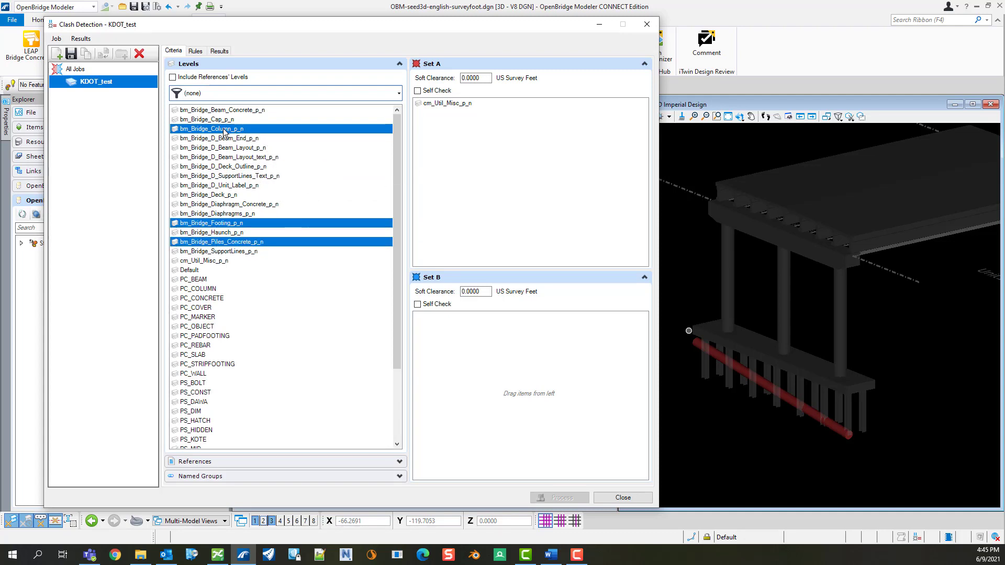
pyautogui.moveTo(228, 132); pyautogui.dragTo(483, 362)
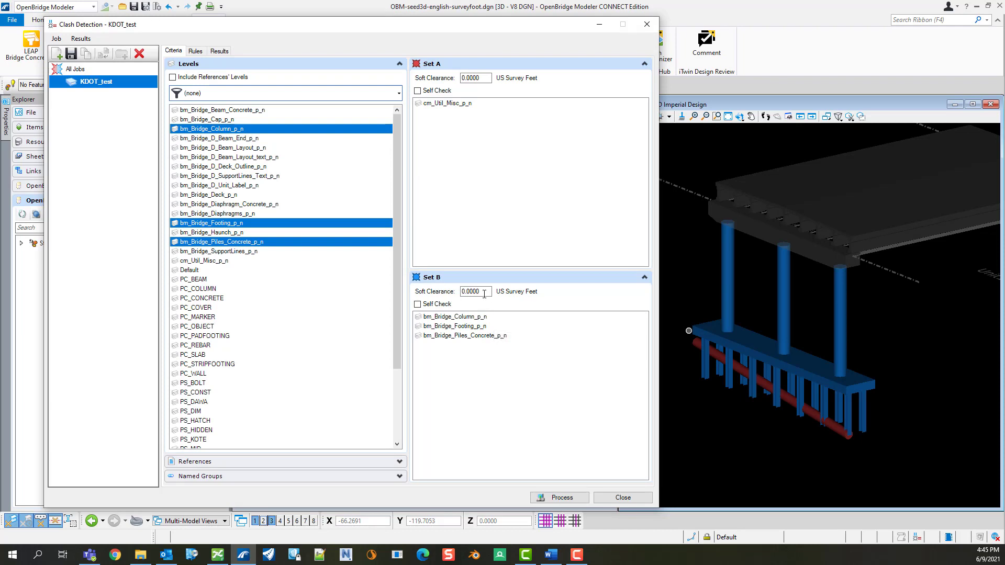
# Set the soft clearance of both Set A and Set B to 0.1 US survey feet
pyautogui.moveTo(490, 291); pyautogui.dragTo(446, 297)
pyautogui.write('0.1')
pyautogui.click(483, 77)
pyautogui.write('0.')
pyautogui.click(570, 144)
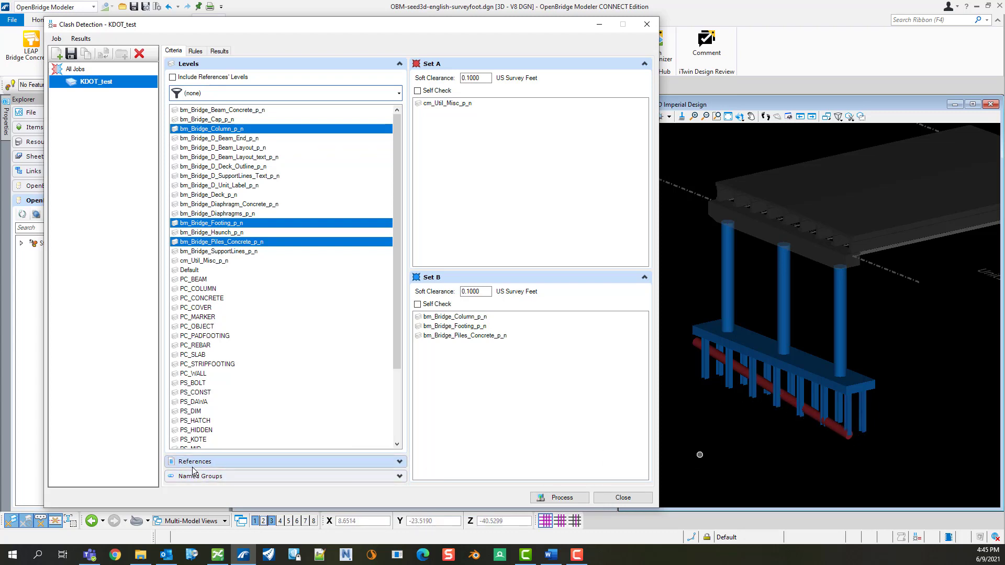
# Check the references available as clash criteria and return to the level list
pyautogui.click(217, 462)
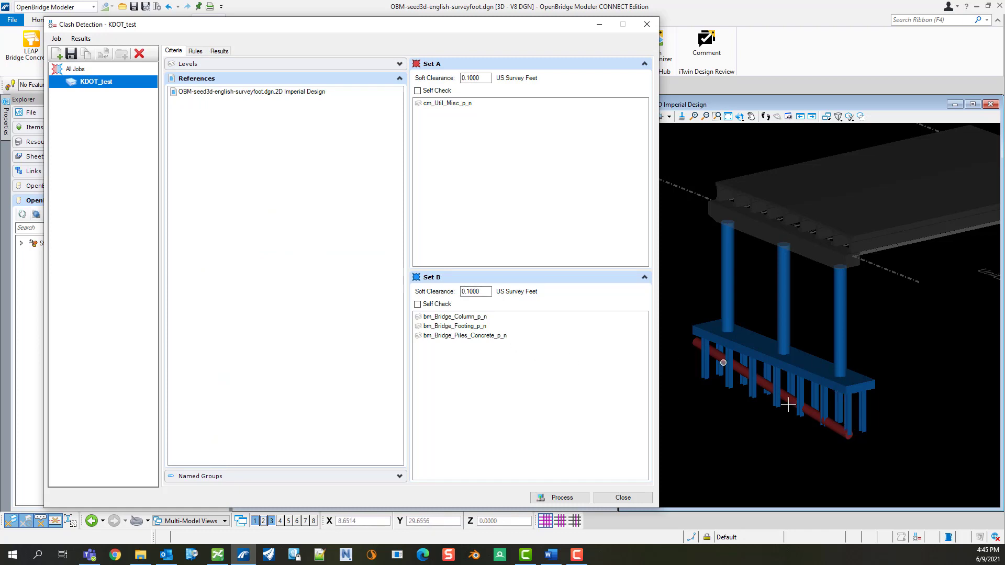
pyautogui.moveTo(851, 435)
pyautogui.click(183, 63)
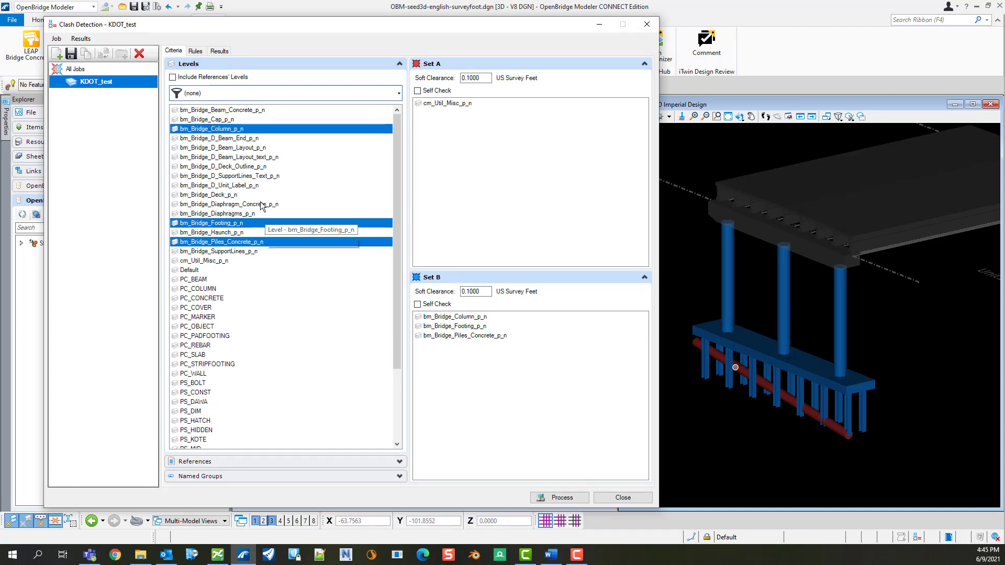
# Process the KDOT_test clash job and review the results one by one from Clash2 to Clash7 in the model
pyautogui.click(565, 501)
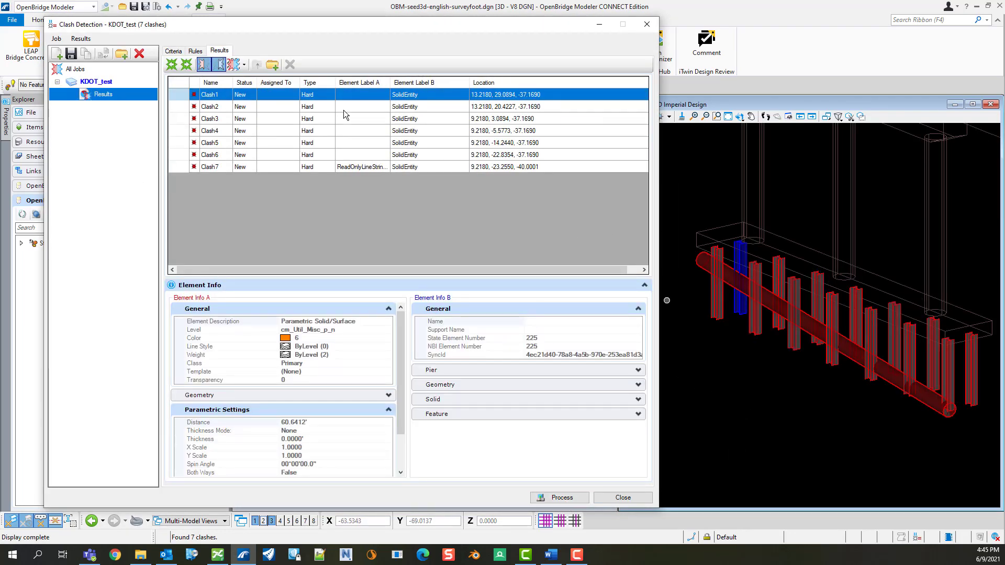
pyautogui.click(223, 108)
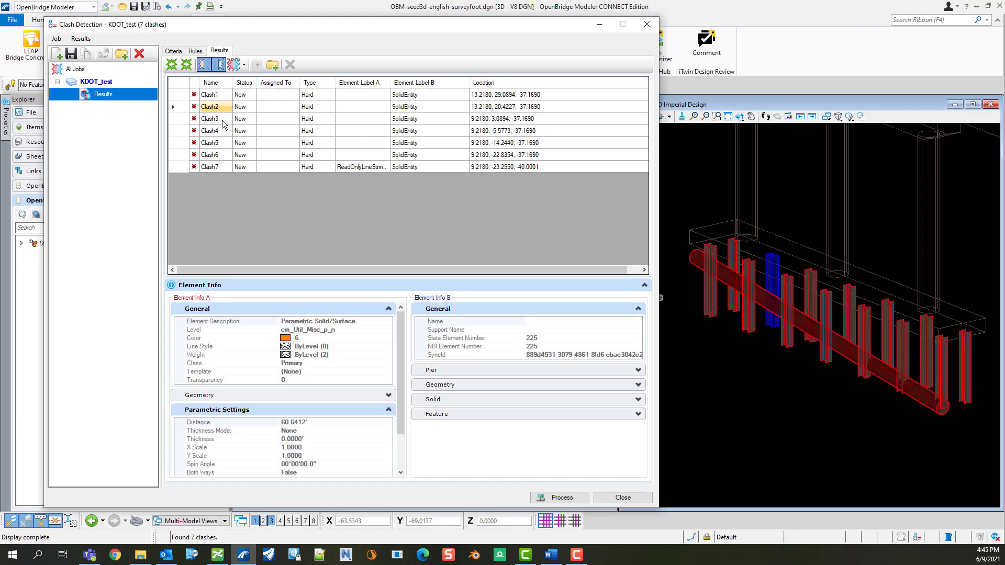
pyautogui.click(222, 119)
pyautogui.click(222, 131)
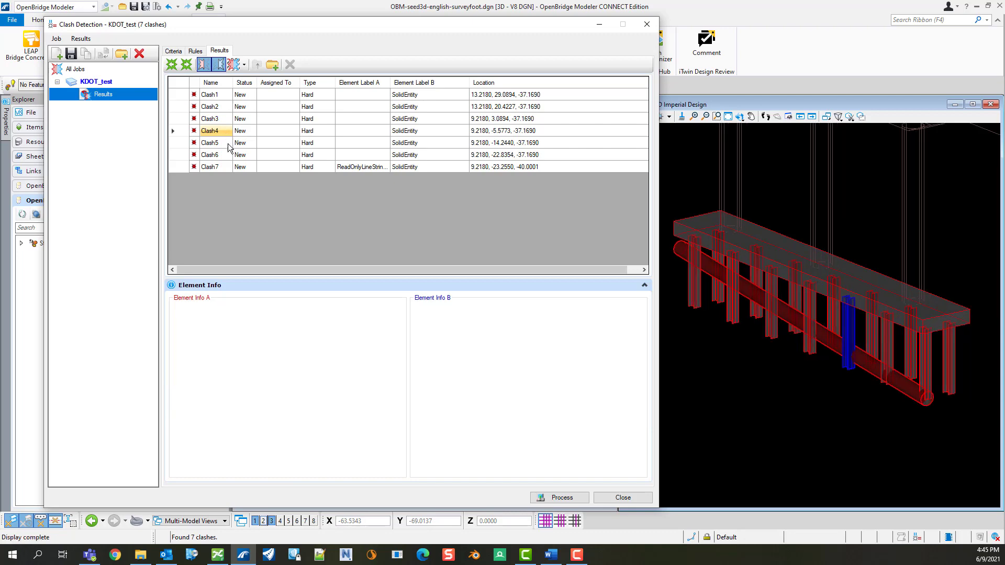
pyautogui.click(227, 143)
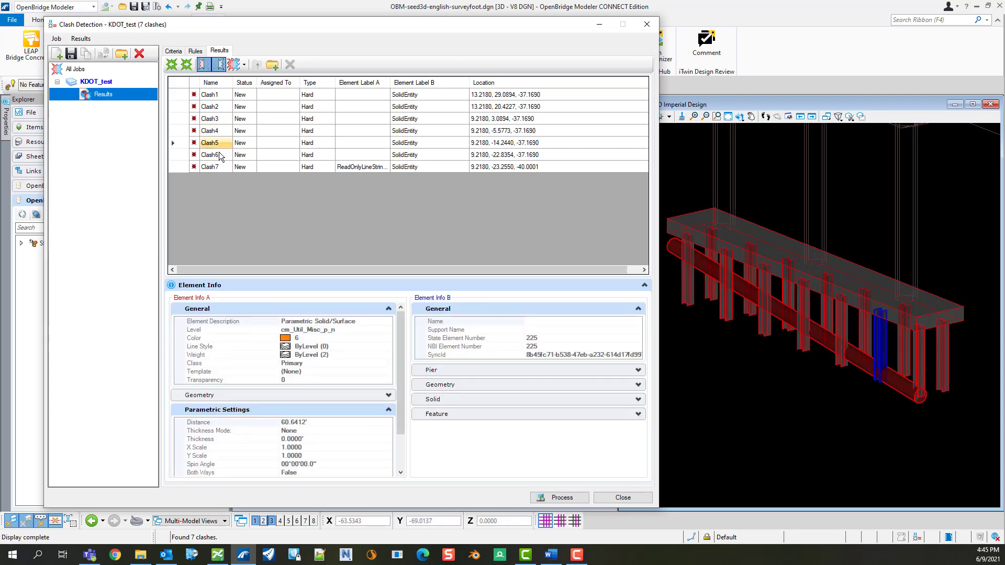
pyautogui.click(220, 156)
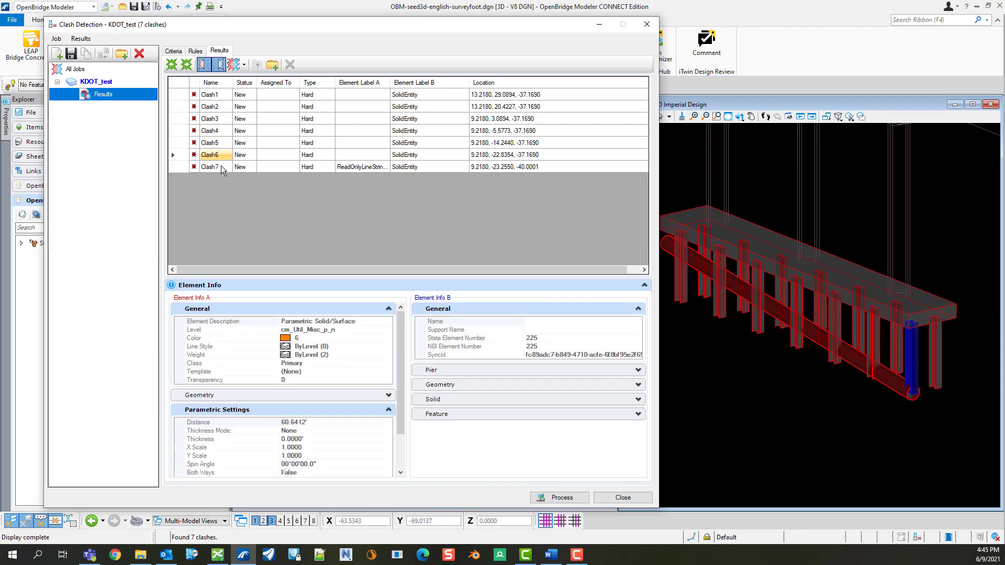
pyautogui.click(221, 166)
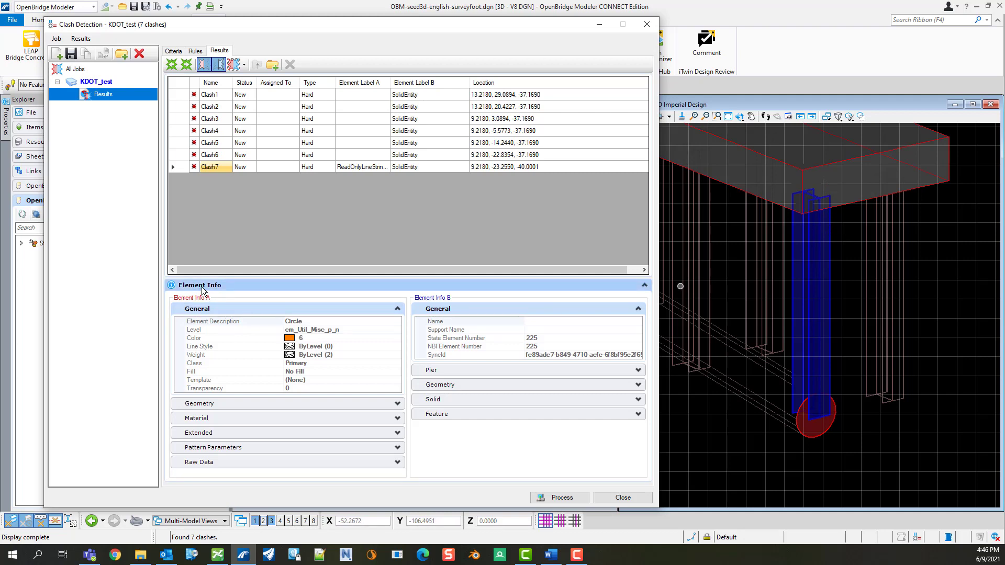
# Examine the geometry and material properties of the utility pipe element involved in Clash7
pyautogui.click(228, 403)
pyautogui.scroll(-3, 406, 367)
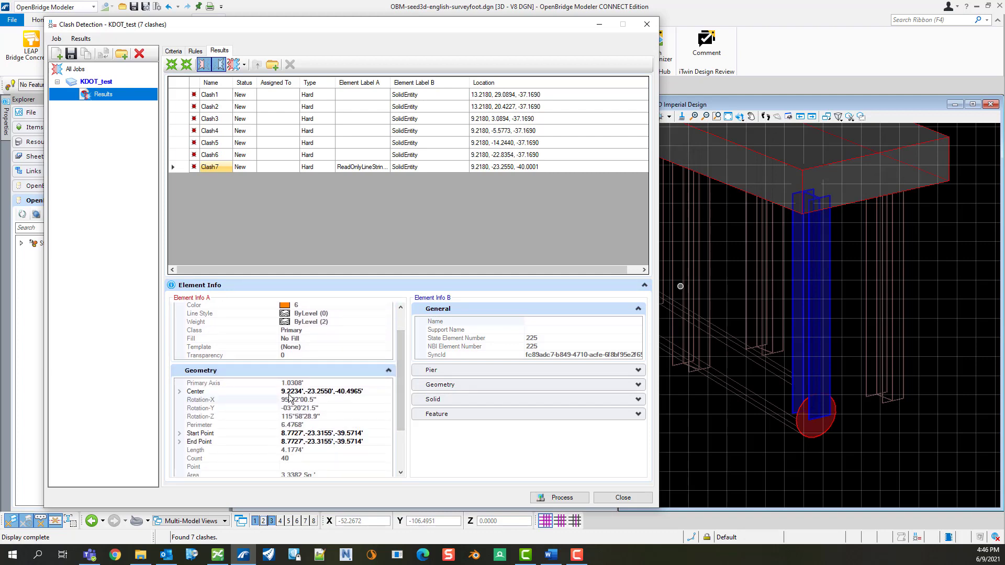
pyautogui.moveTo(395, 385); pyautogui.dragTo(396, 430)
pyautogui.click(325, 426)
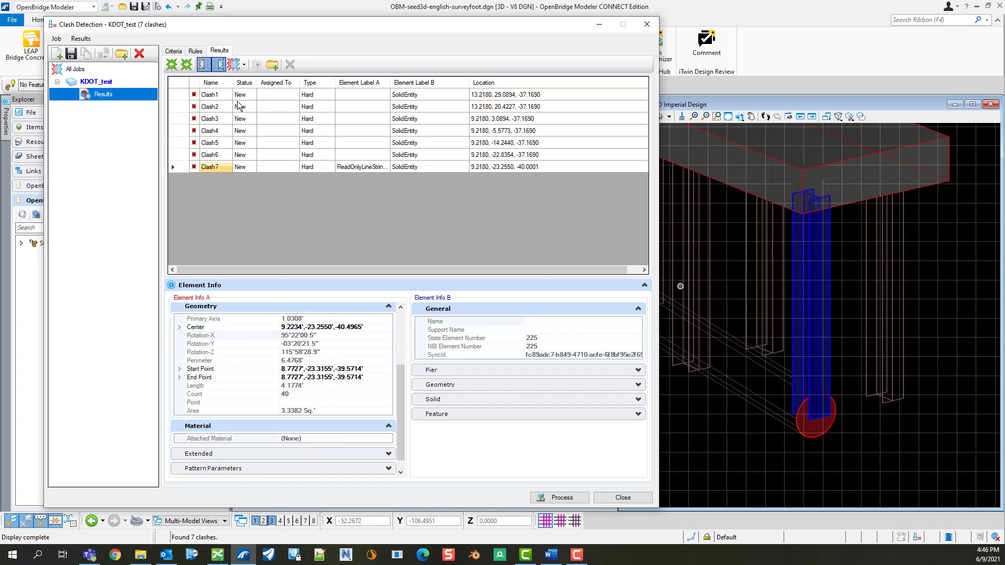
# View Clash1 with the background hidden, and with the clash surroundings hidden as well
pyautogui.click(216, 96)
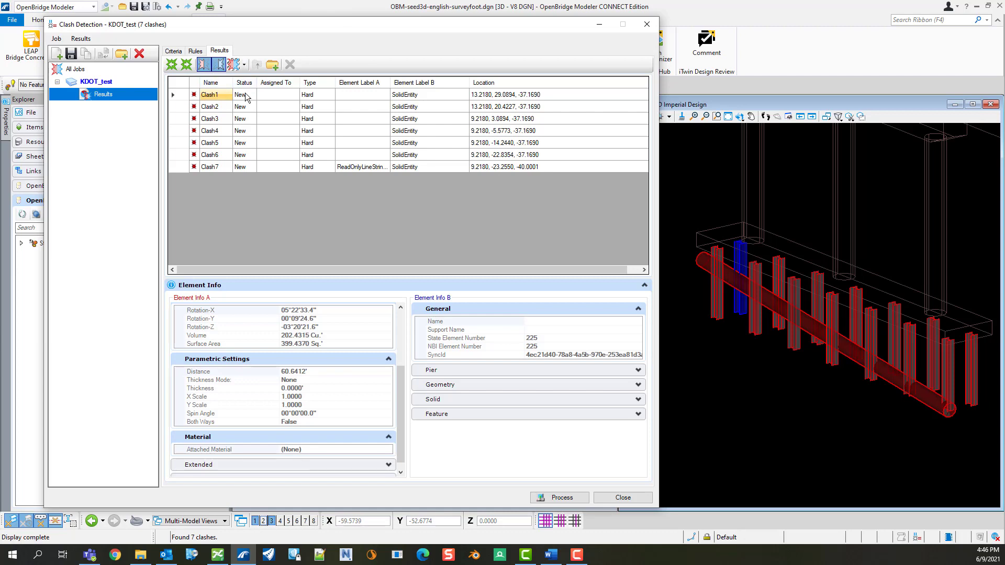
pyautogui.click(244, 65)
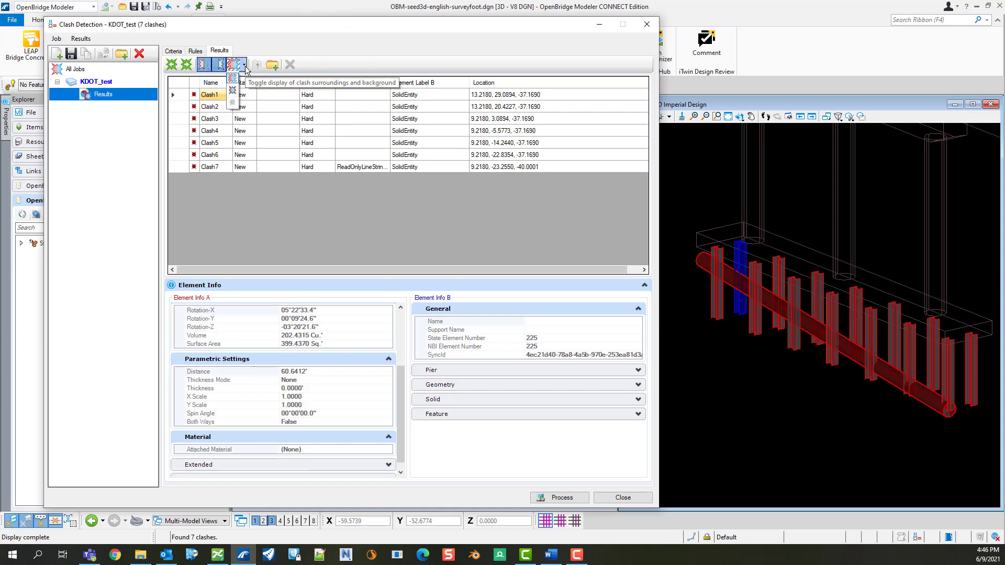
pyautogui.click(234, 96)
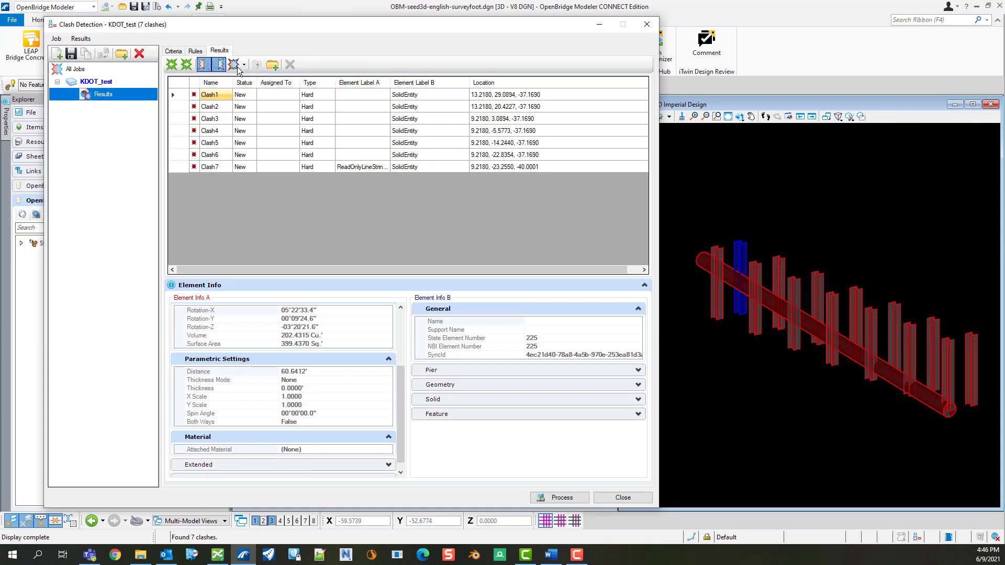
pyautogui.click(245, 65)
pyautogui.click(232, 102)
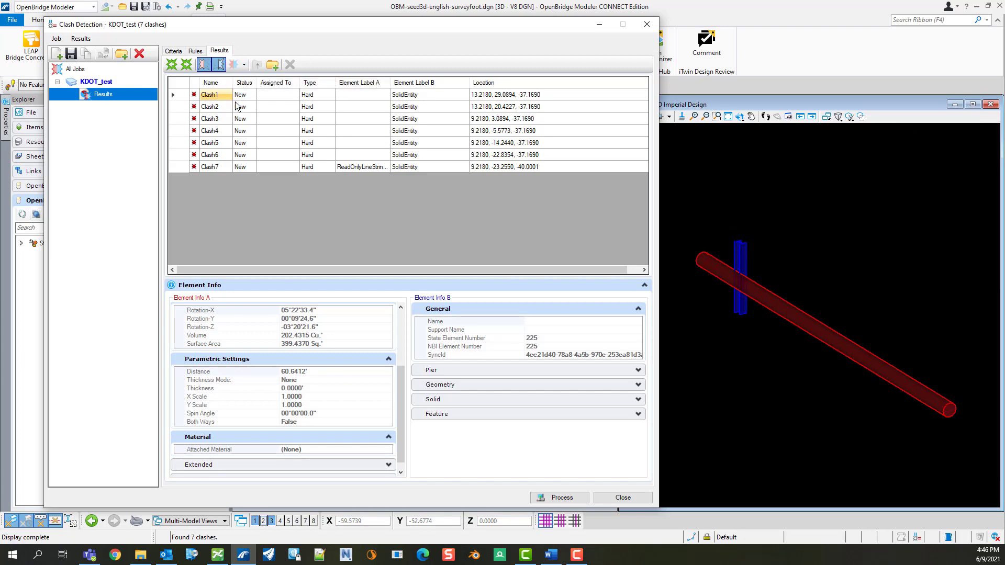
# Bring the clash surroundings back into the Clash1 display and restore the background
pyautogui.click(244, 67)
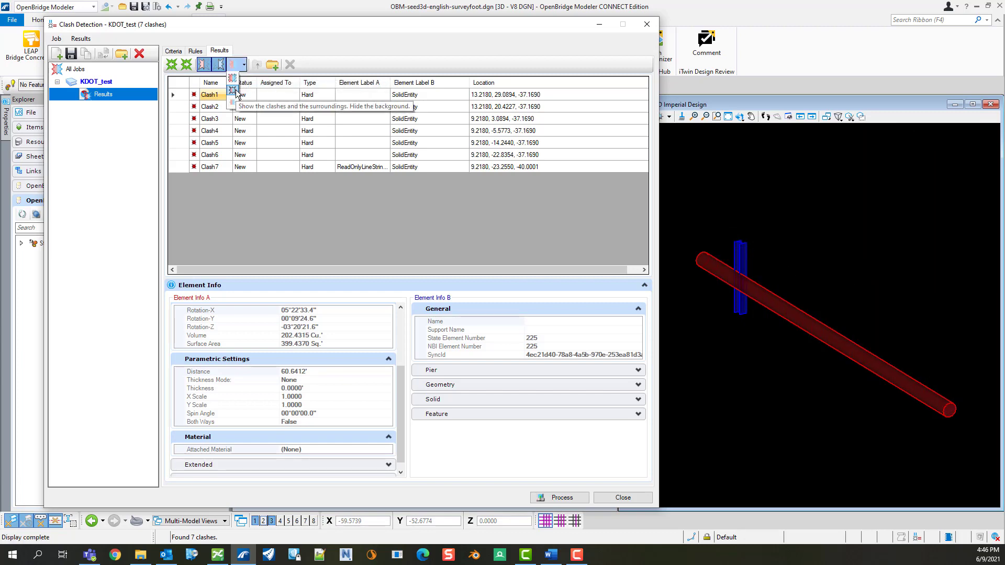
pyautogui.click(234, 92)
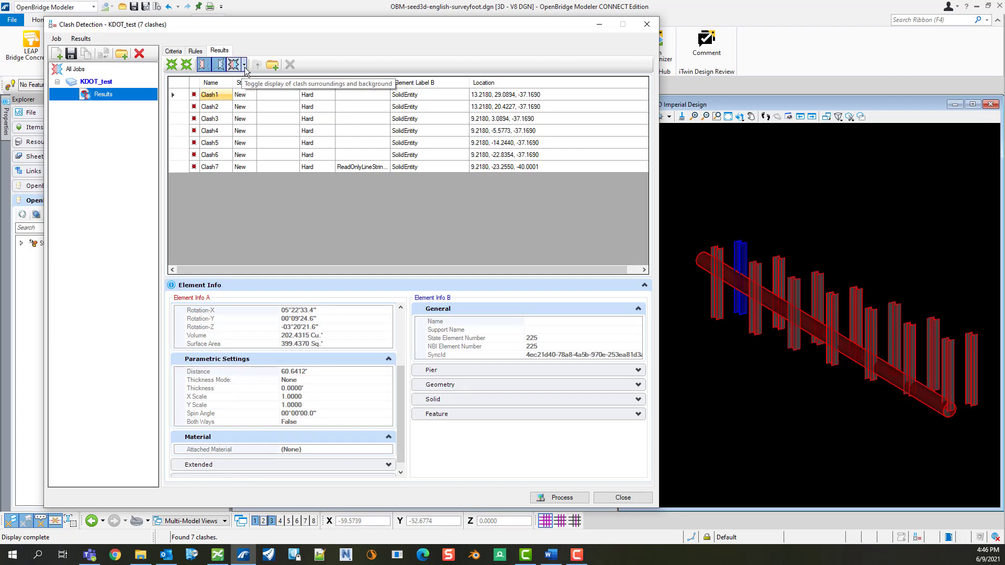
pyautogui.click(244, 67)
pyautogui.click(234, 91)
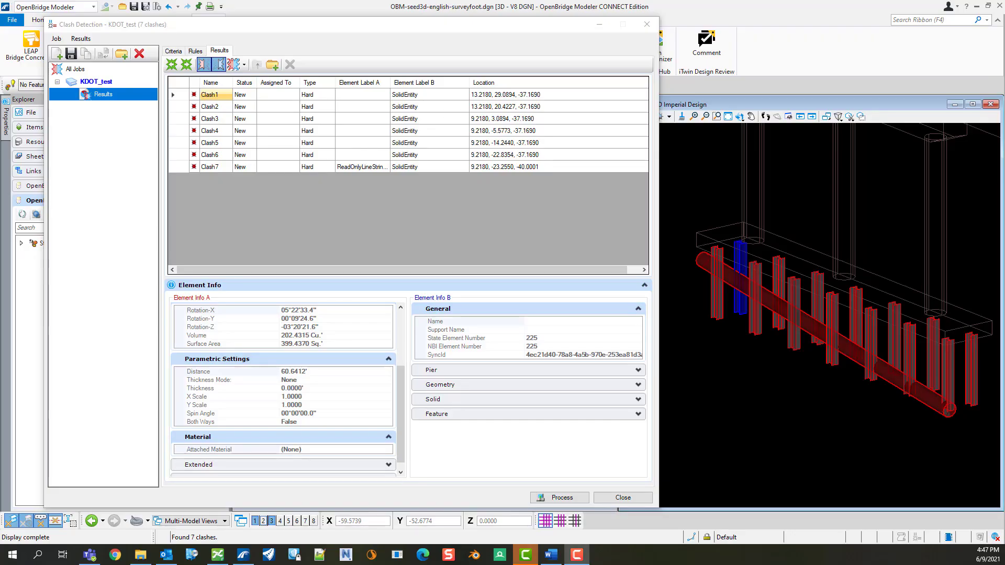
# Close Clash Detection without saving the clash detection changes
pyautogui.click(647, 24)
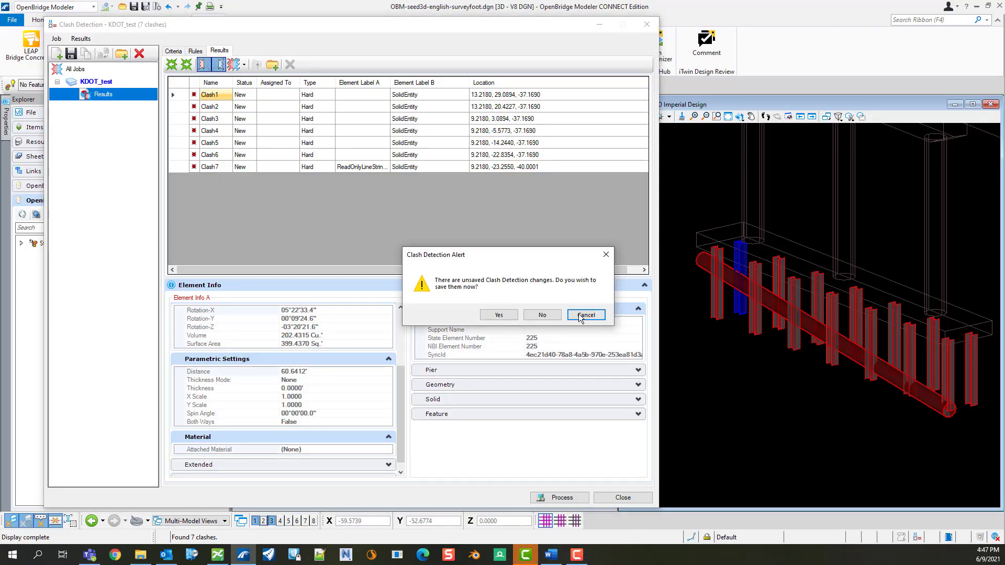
pyautogui.click(542, 315)
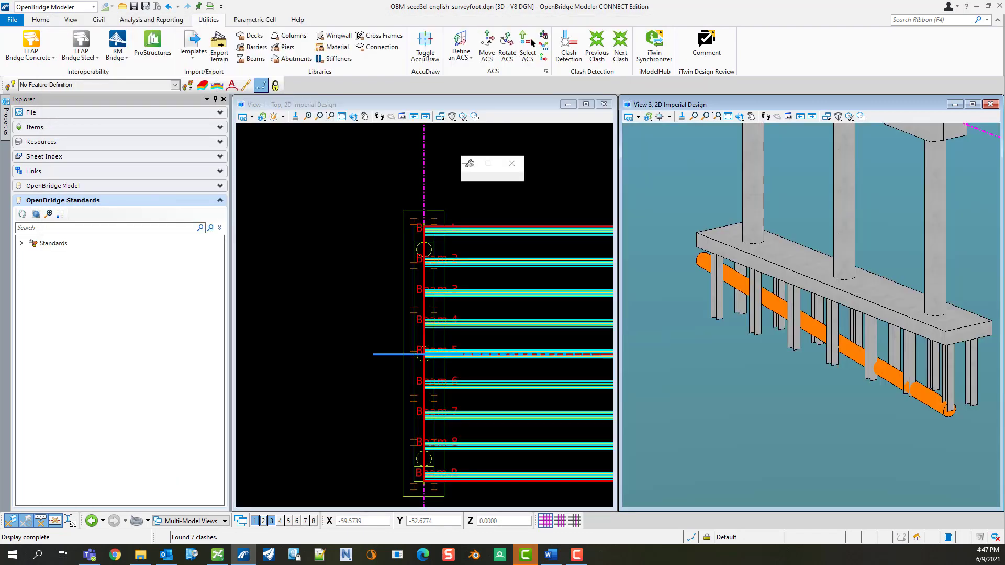